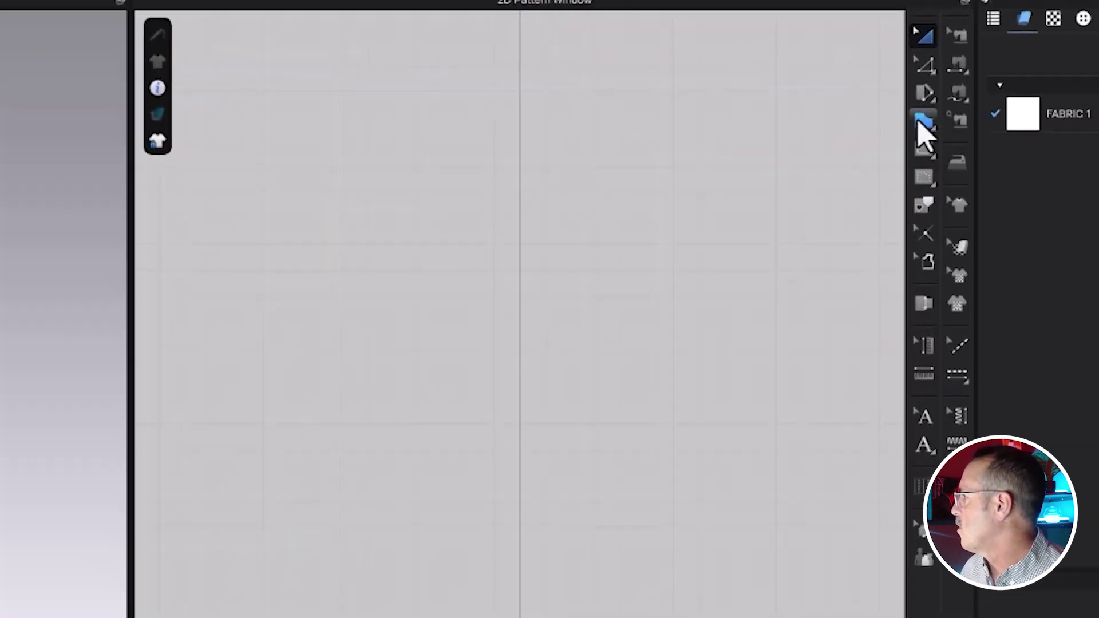
- Draw a small rectangle pattern (Pattern_209) with the Rectangle tool and angle the 3D view to face its panel
left_click(899, 92)
left_click(985, 143)
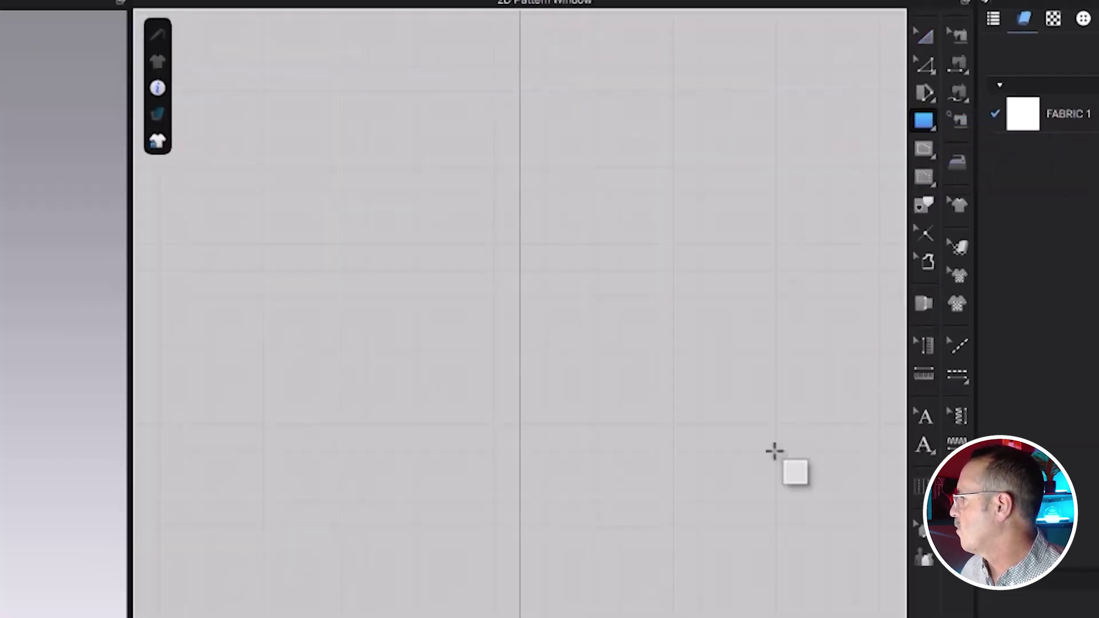
mouse_move(367, 262)
left_mouse_down()
mouse_move(437, 375)
mouse_move(471, 406)
left_mouse_up()
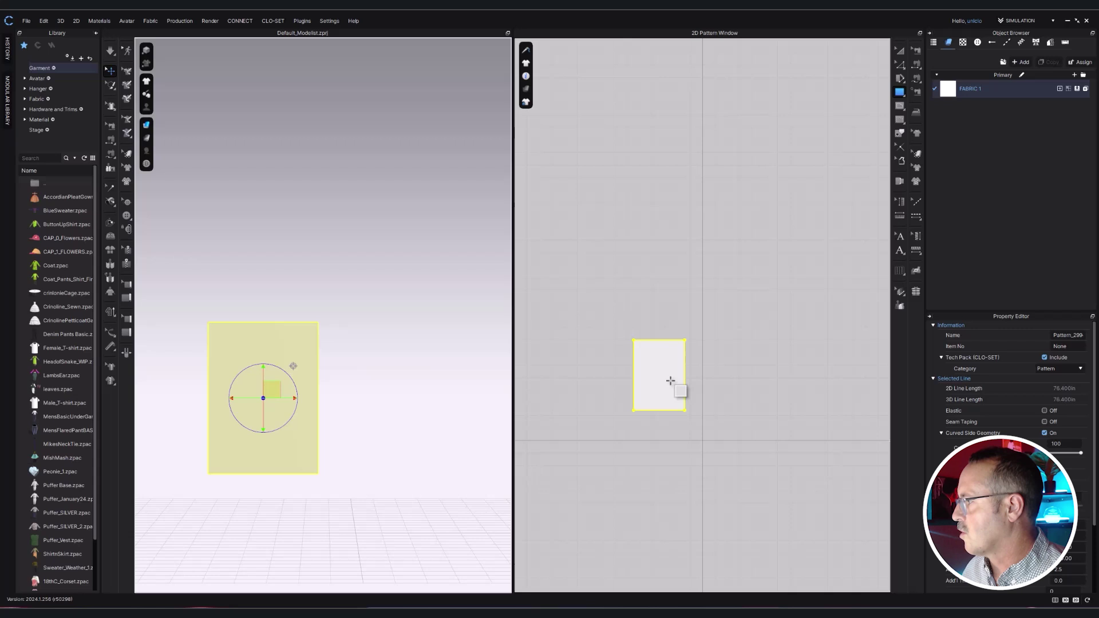
middle_click_drag(400, 474, 429, 461)
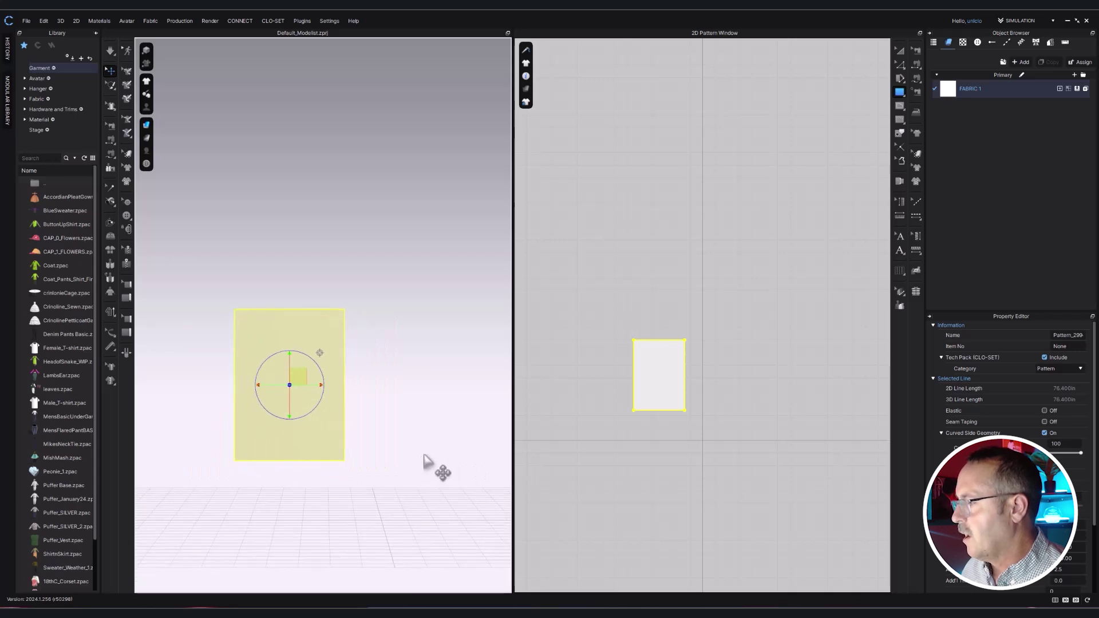
mouse_move(425, 460)
right_mouse_down()
mouse_move(365, 474)
mouse_move(444, 461)
mouse_move(375, 484)
mouse_move(343, 478)
mouse_move(427, 461)
right_mouse_up()
scroll(380, 477, "down", 1)
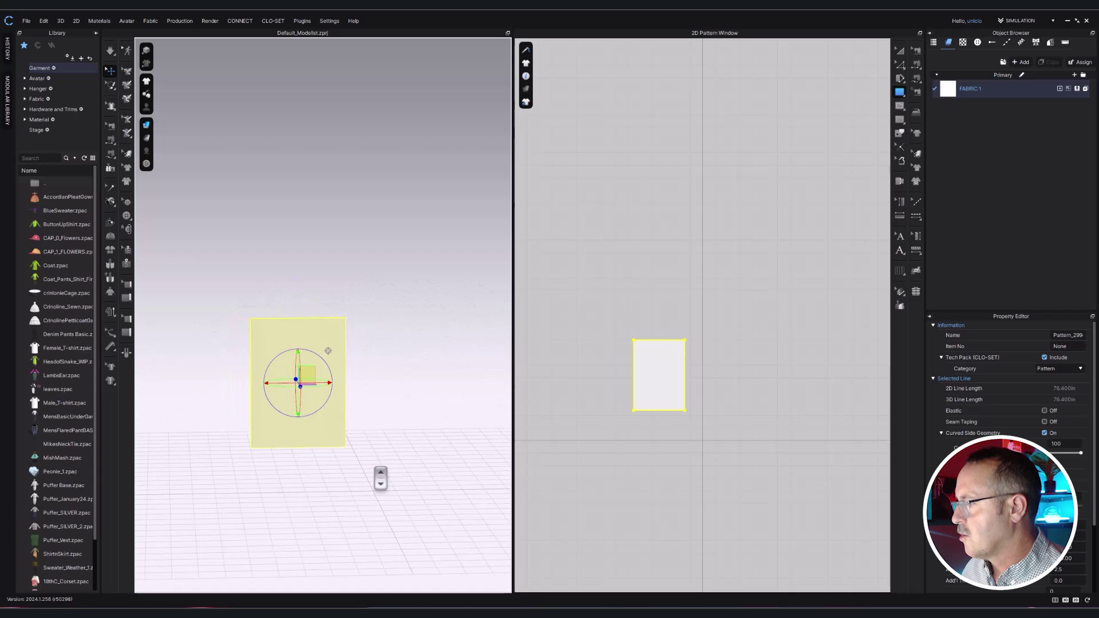
scroll(380, 478, "up", 4)
middle_click_drag(385, 483, 424, 397)
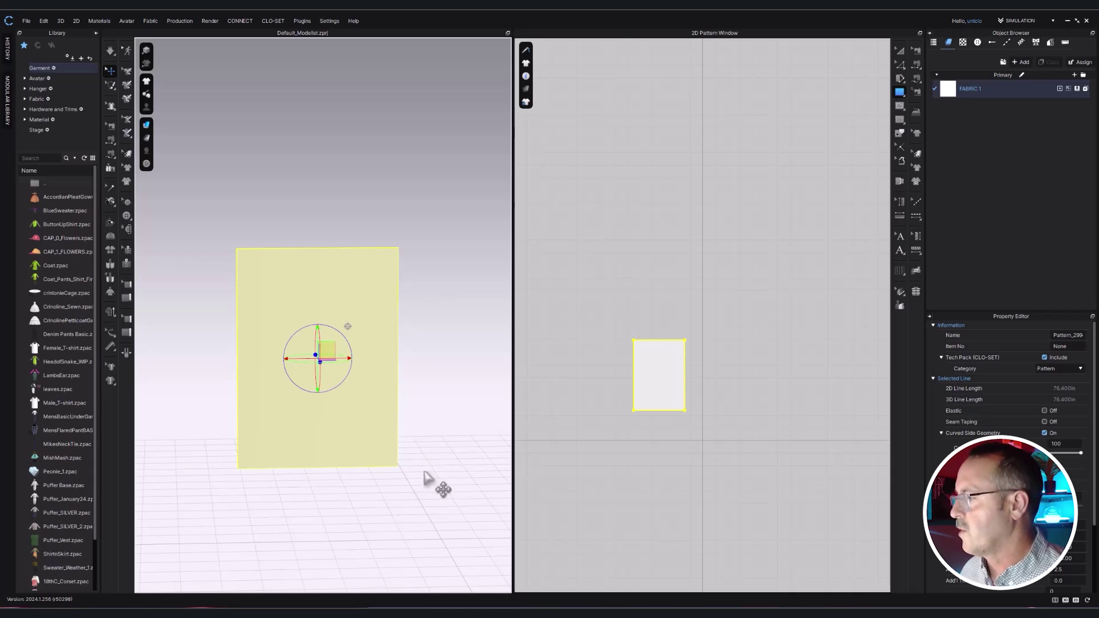
right_click_drag(429, 481, 418, 471)
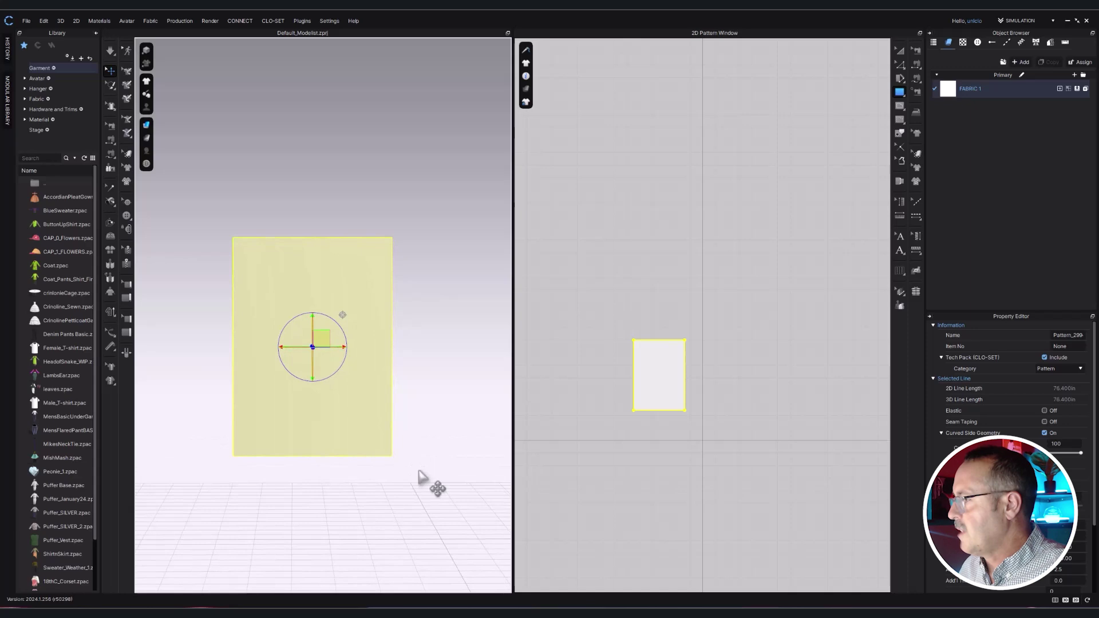
key("space")
key("space")
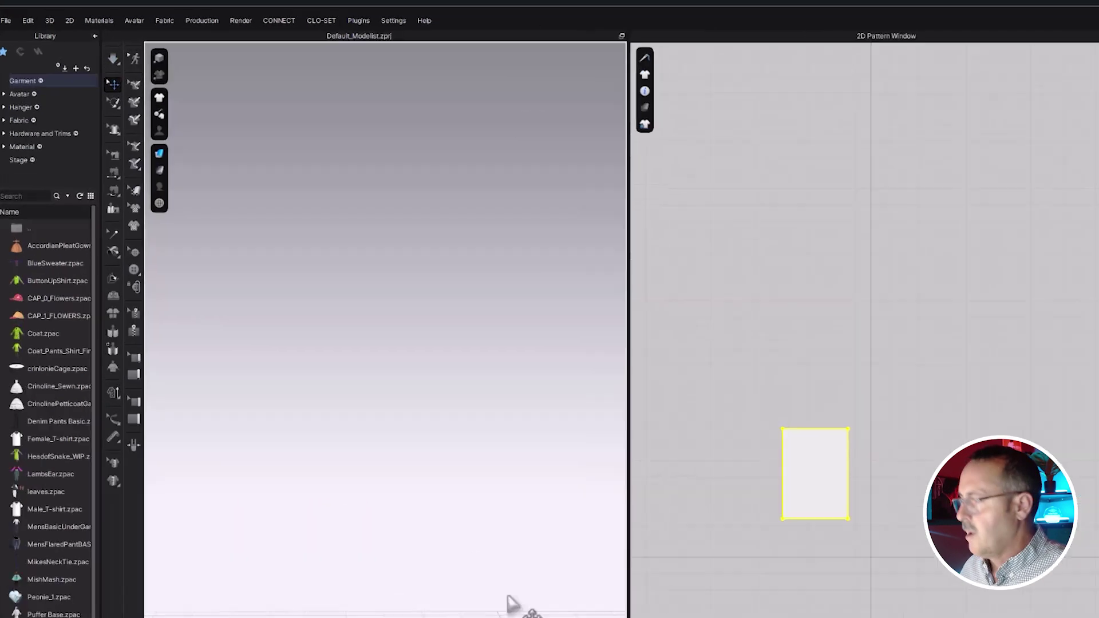
key("ctrl+z")
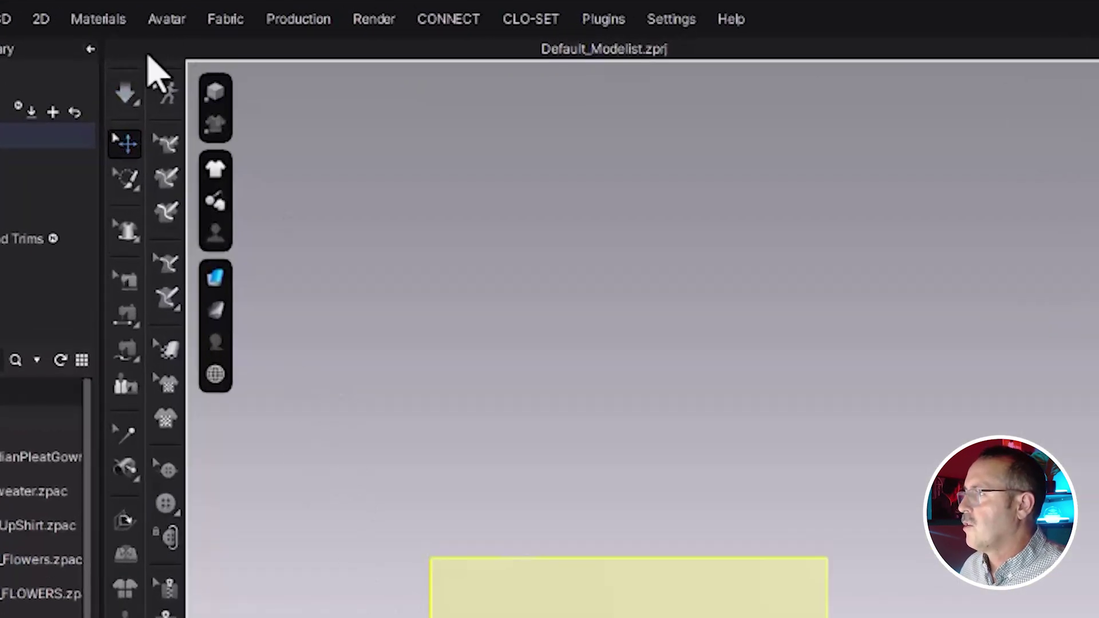
left_click(126, 92)
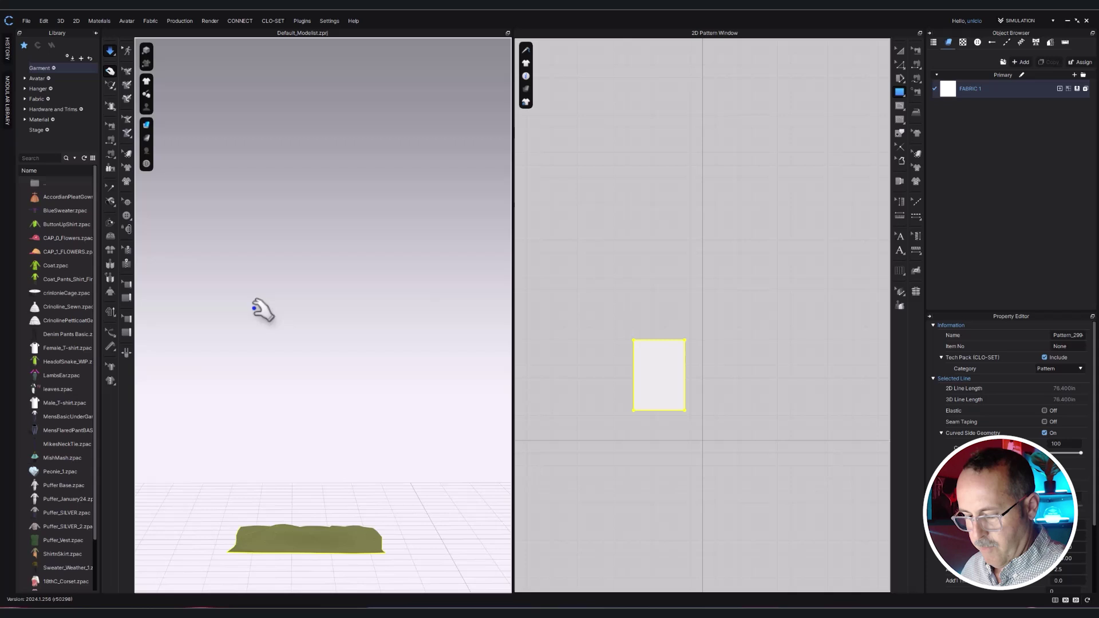
key("ctrl+z")
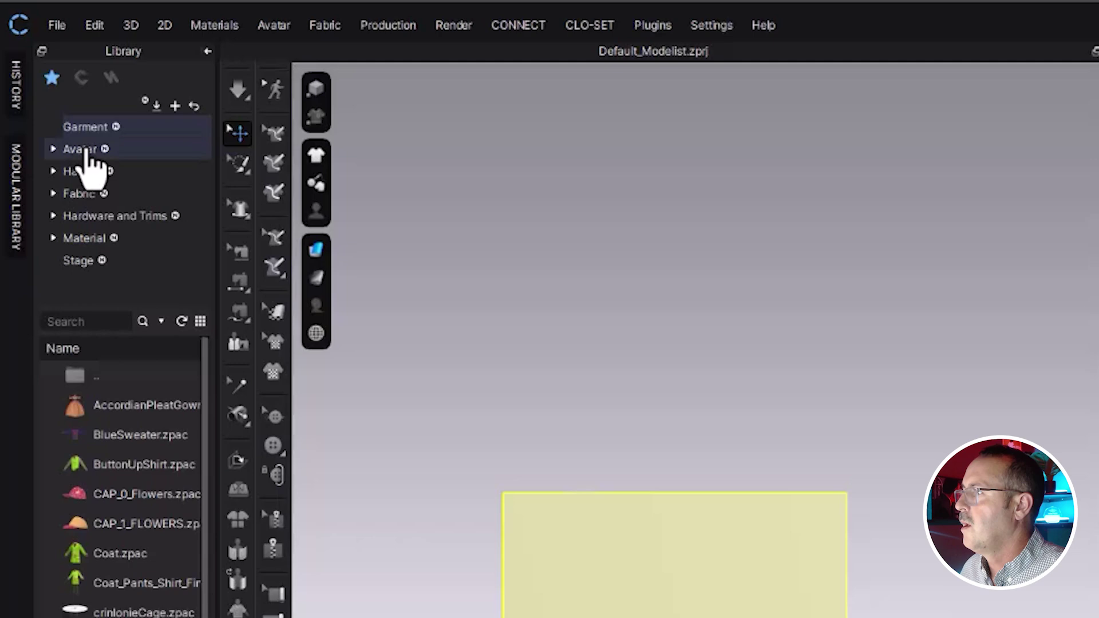
- Drag the MV2.1_Luka avatar from the Male_V2 library folder into the 3D scene
left_click(80, 150)
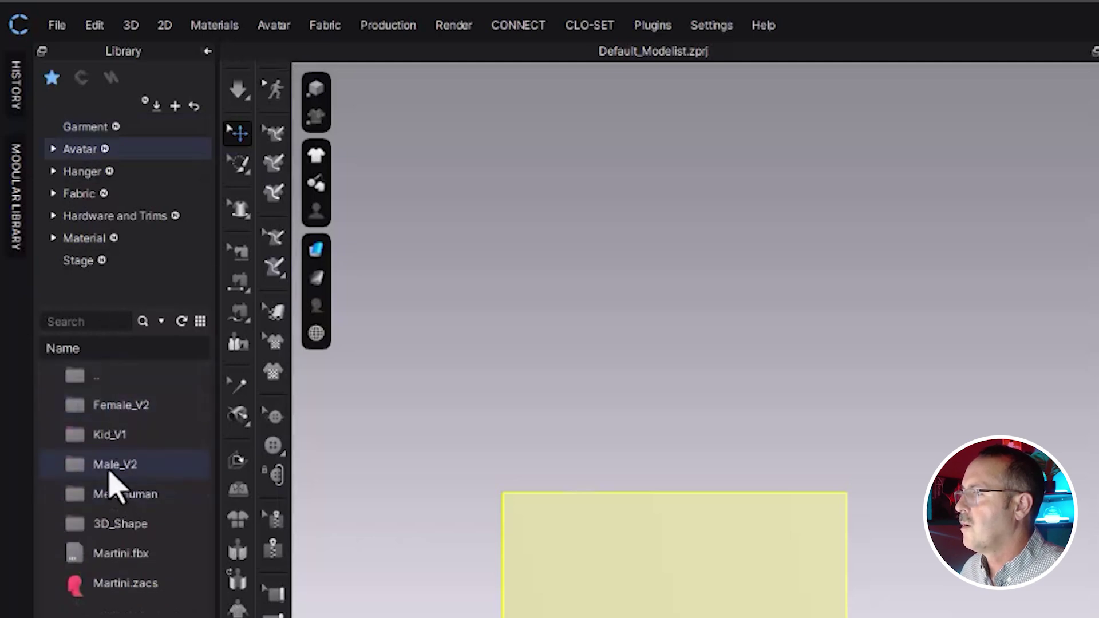
double_click(112, 472)
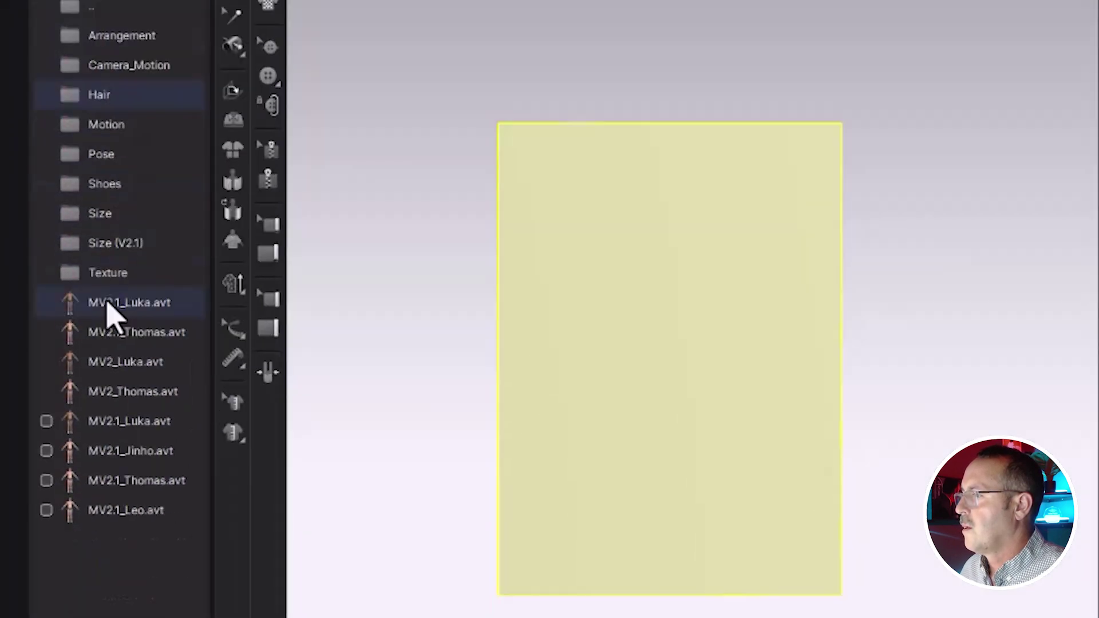
left_click_drag(119, 617, 501, 617)
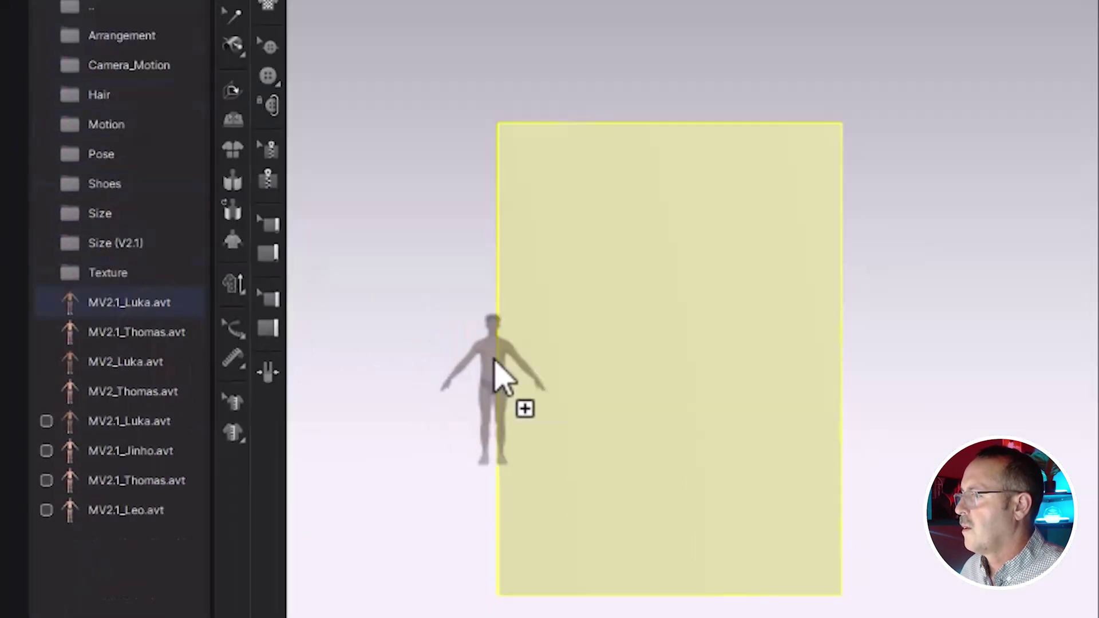
left_click_drag(495, 360, 767, 486)
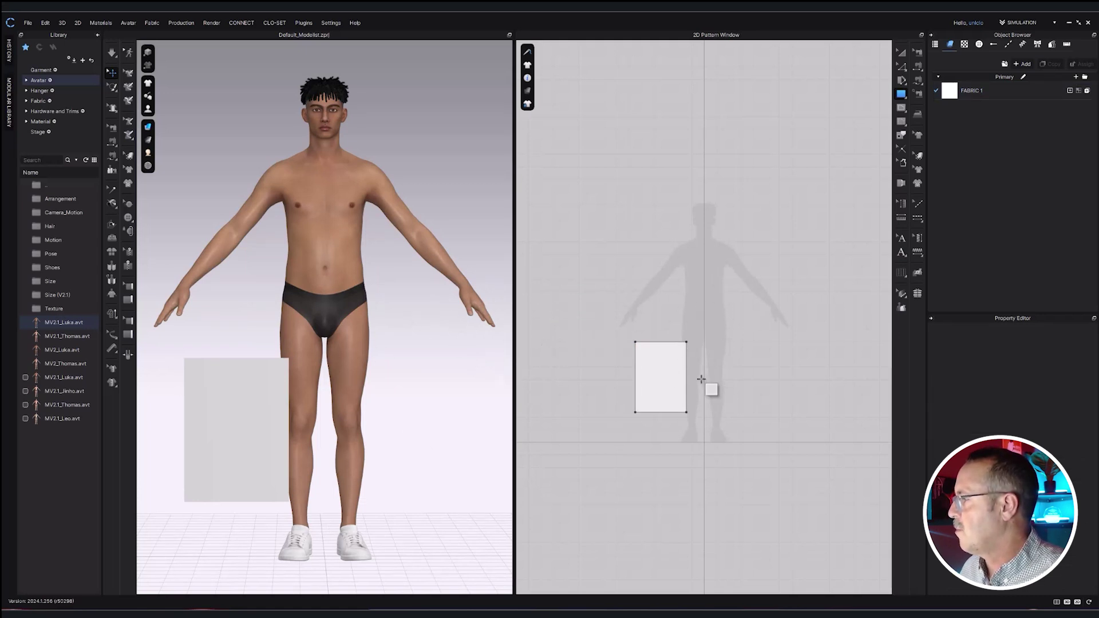
right_click_drag(400, 428, 270, 428)
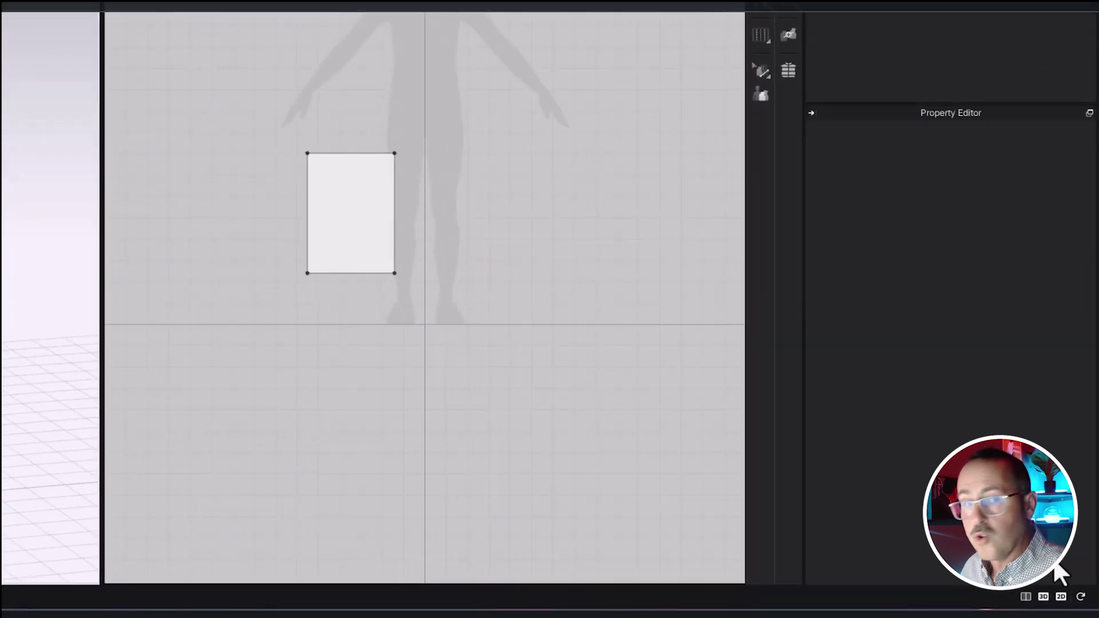
- Switch between 3D-only and 2D-only views, ending in the 3D-only view
left_click(1042, 597)
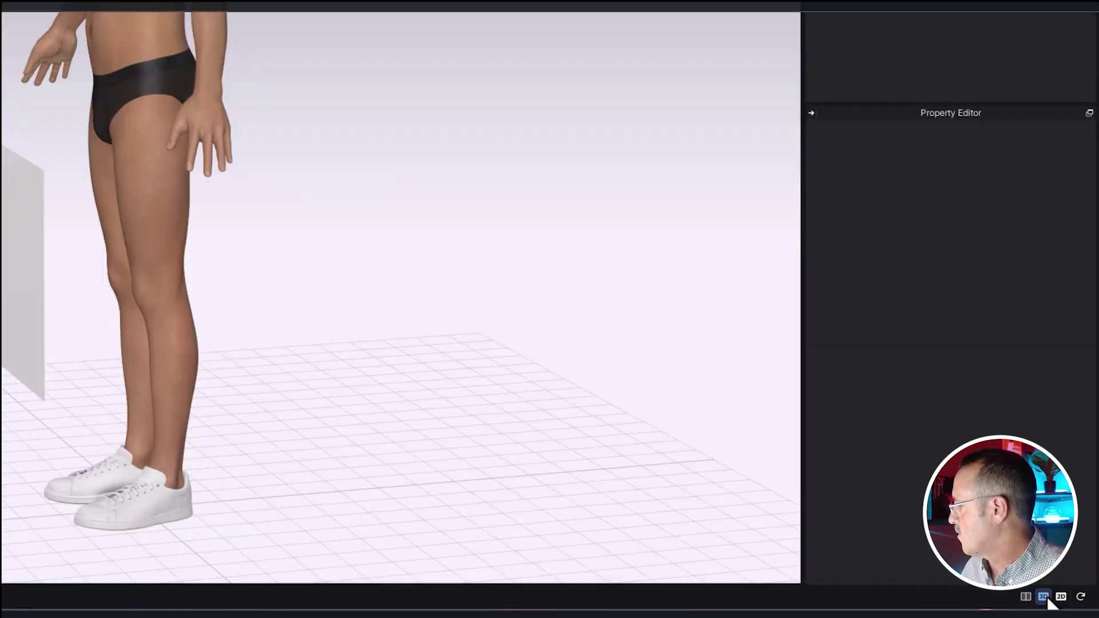
left_click(1059, 597)
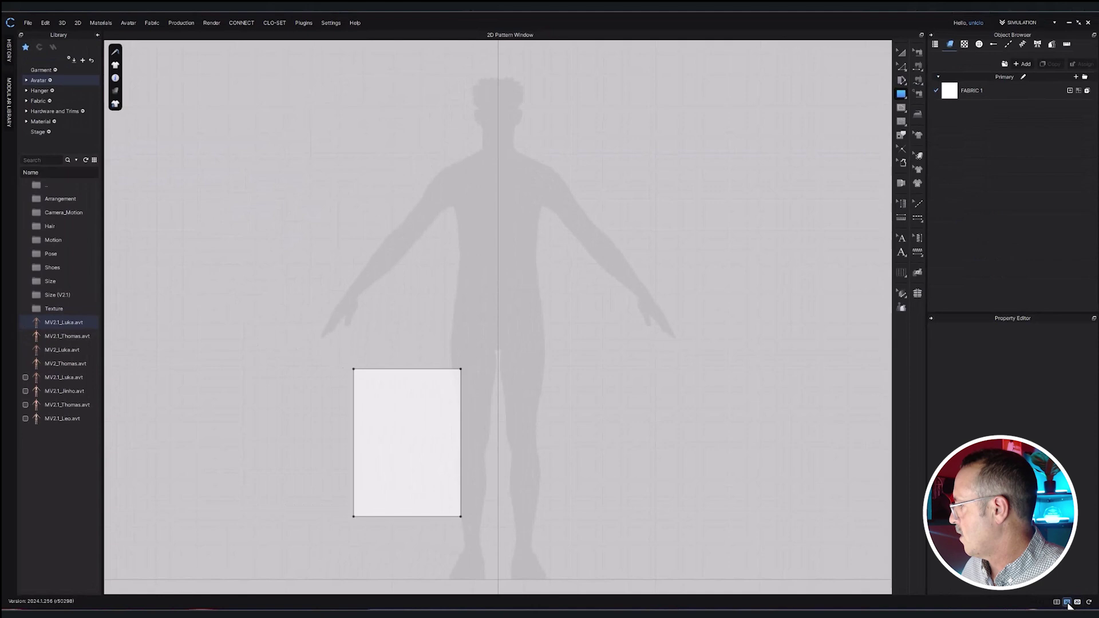
left_click(1066, 602)
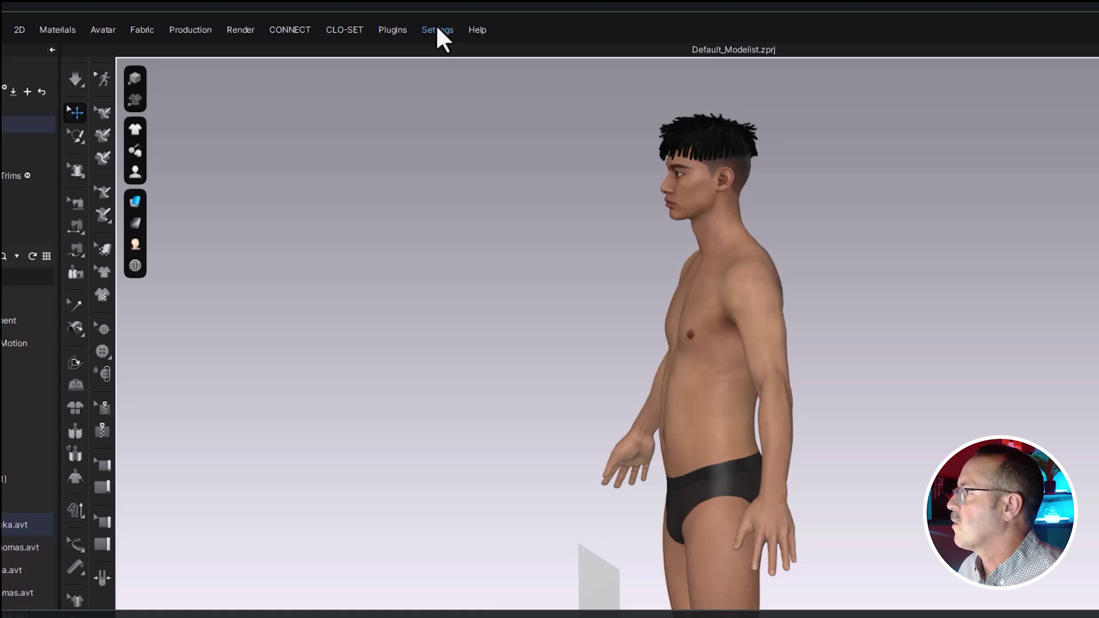
- In User Settings, leave the unit system as Inch and review the 3D category
left_click(437, 30)
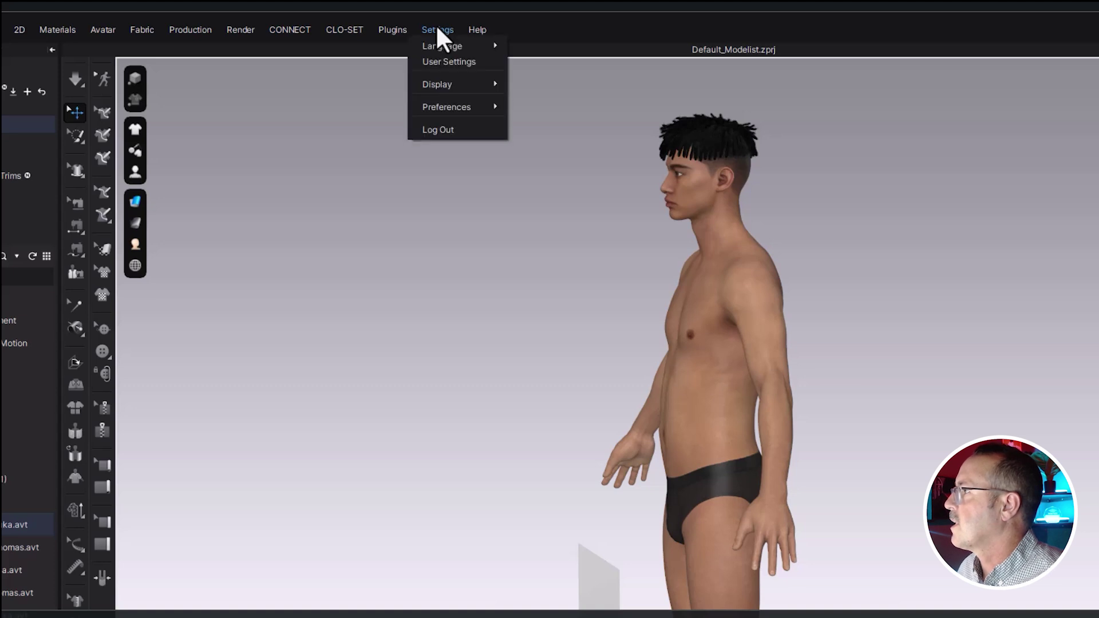
left_click(446, 60)
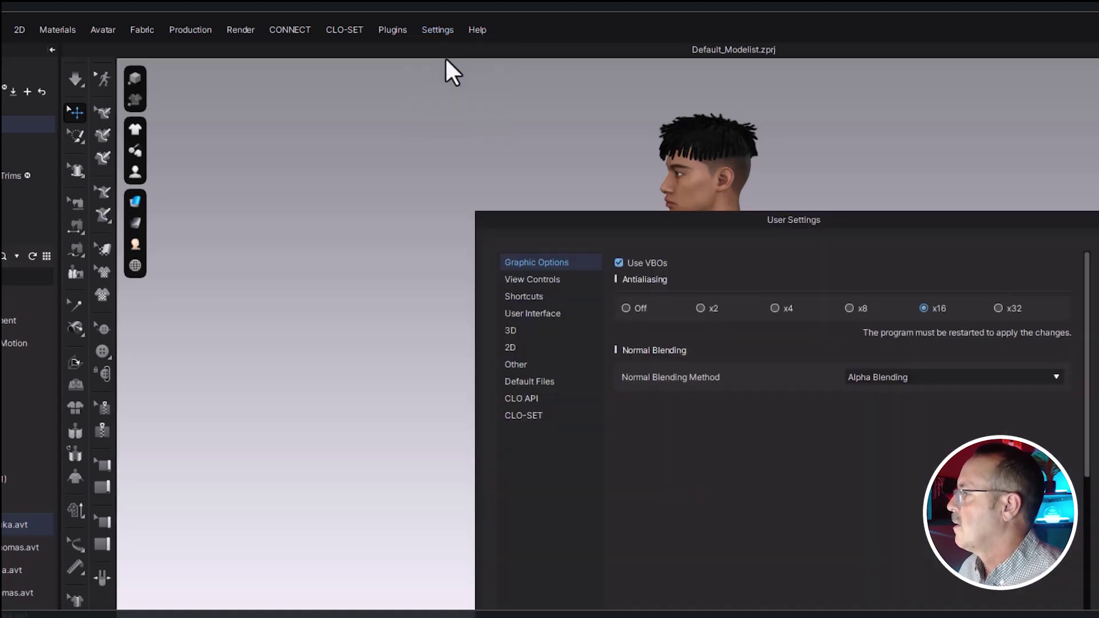
left_click(526, 312)
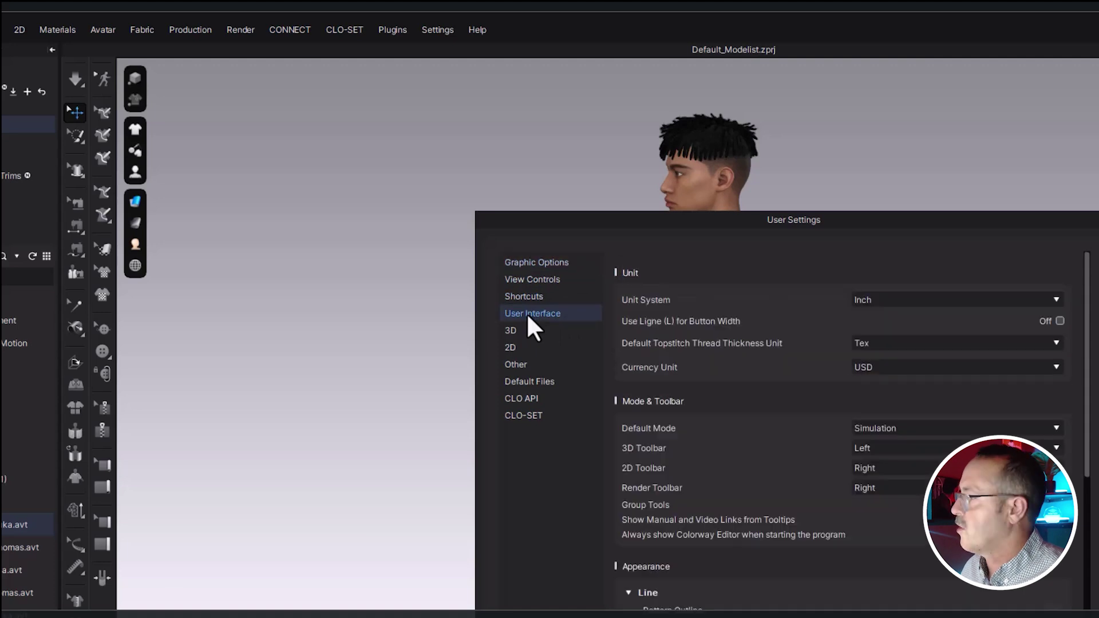
left_click(937, 300)
left_click(937, 300)
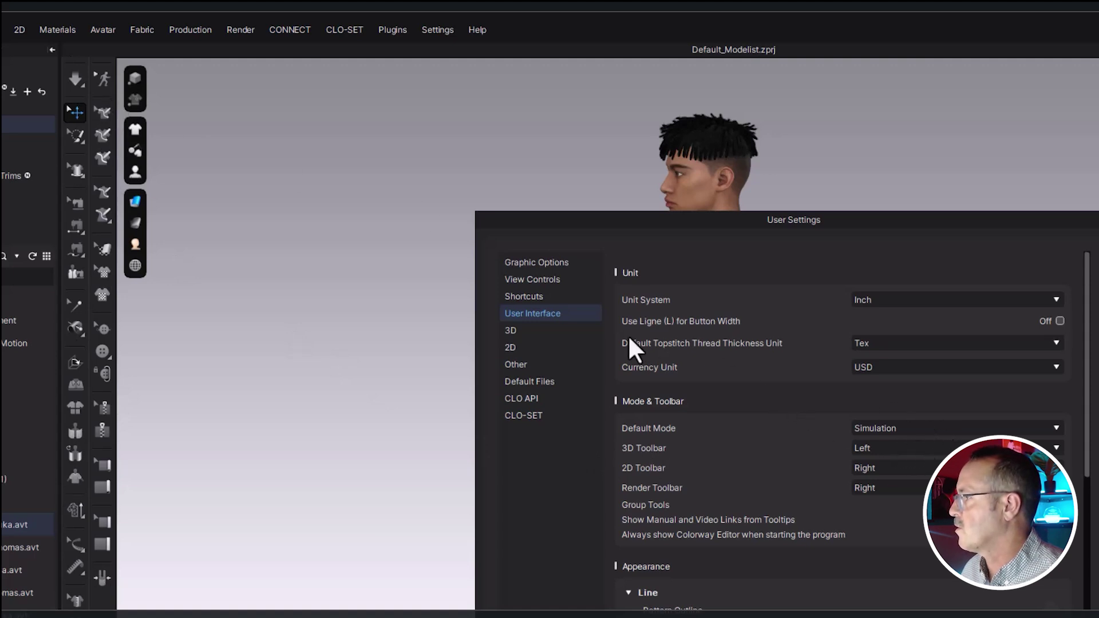
left_click(522, 331)
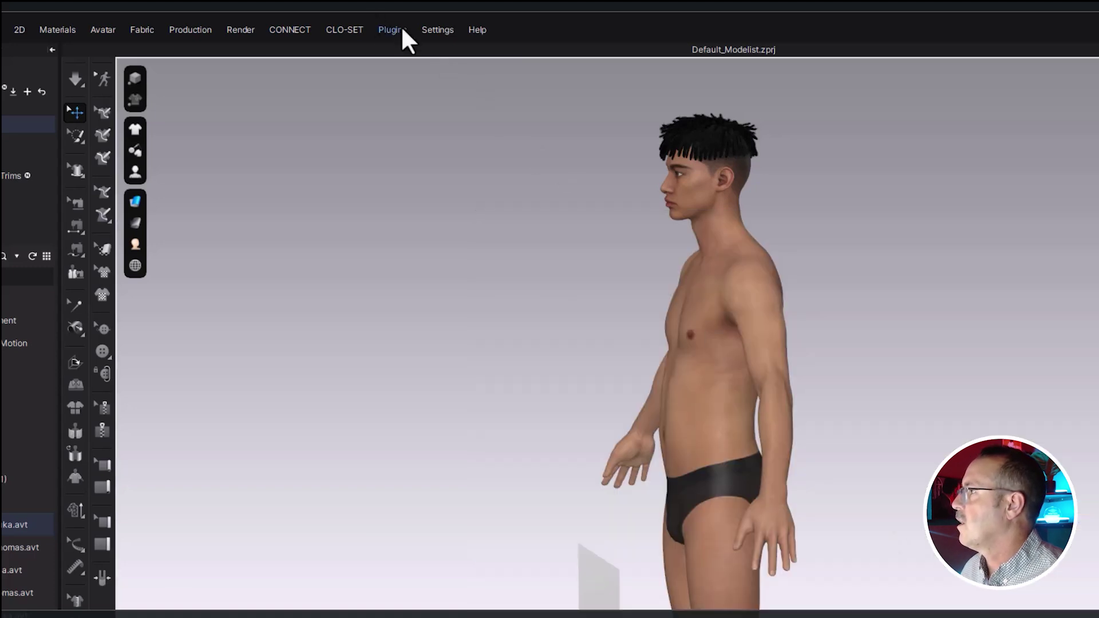
- Set the gizmo preference to Local Coordinate
left_click(430, 30)
mouse_move(458, 104)
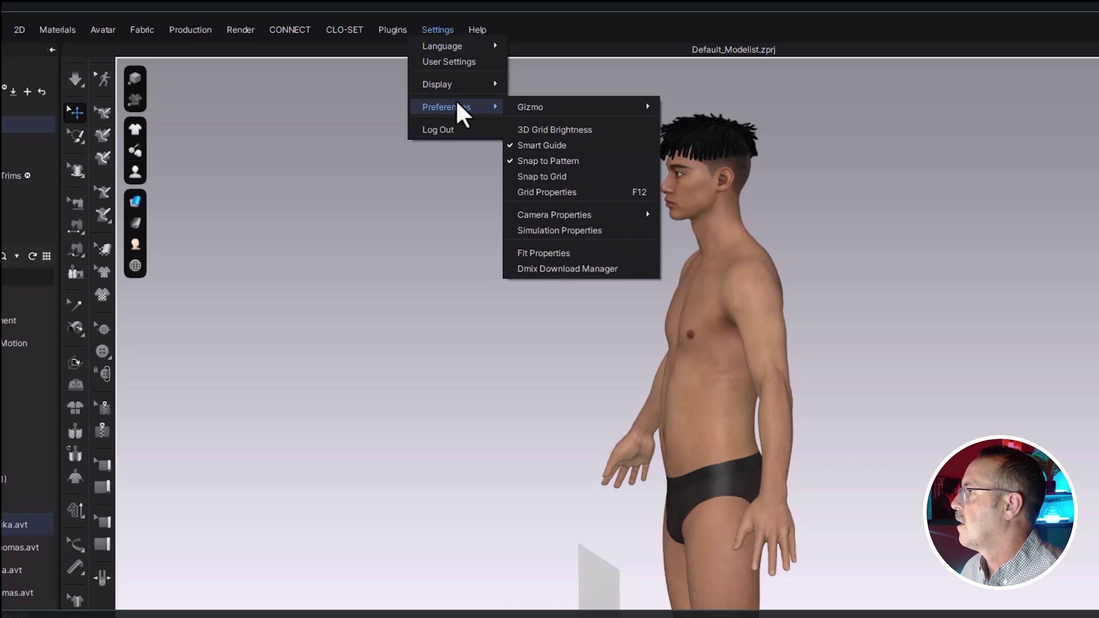
mouse_move(552, 104)
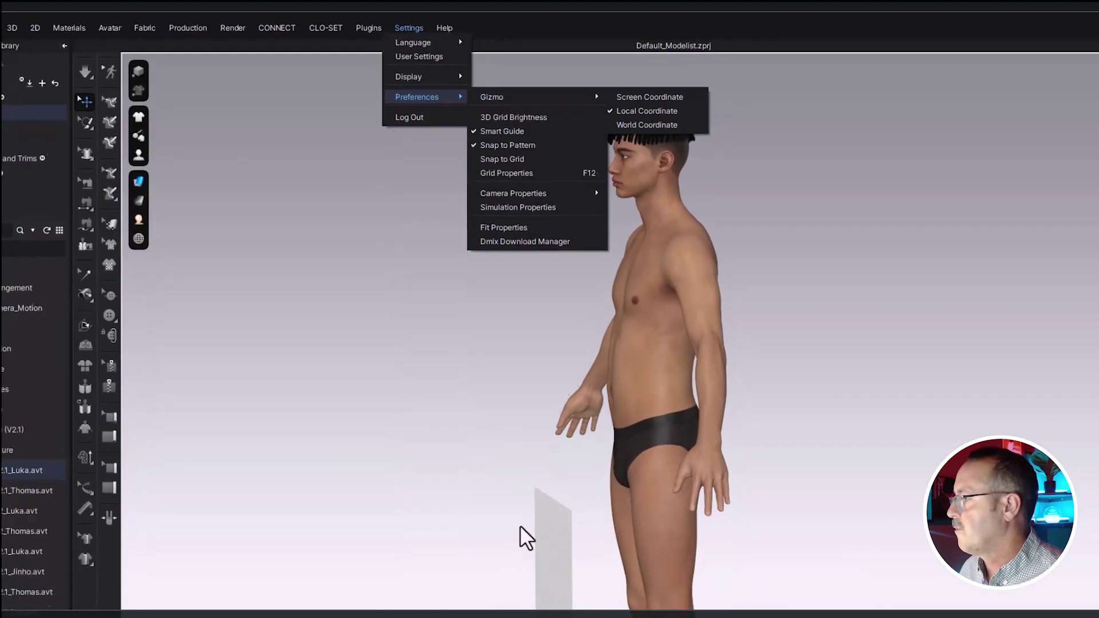
left_click(578, 617)
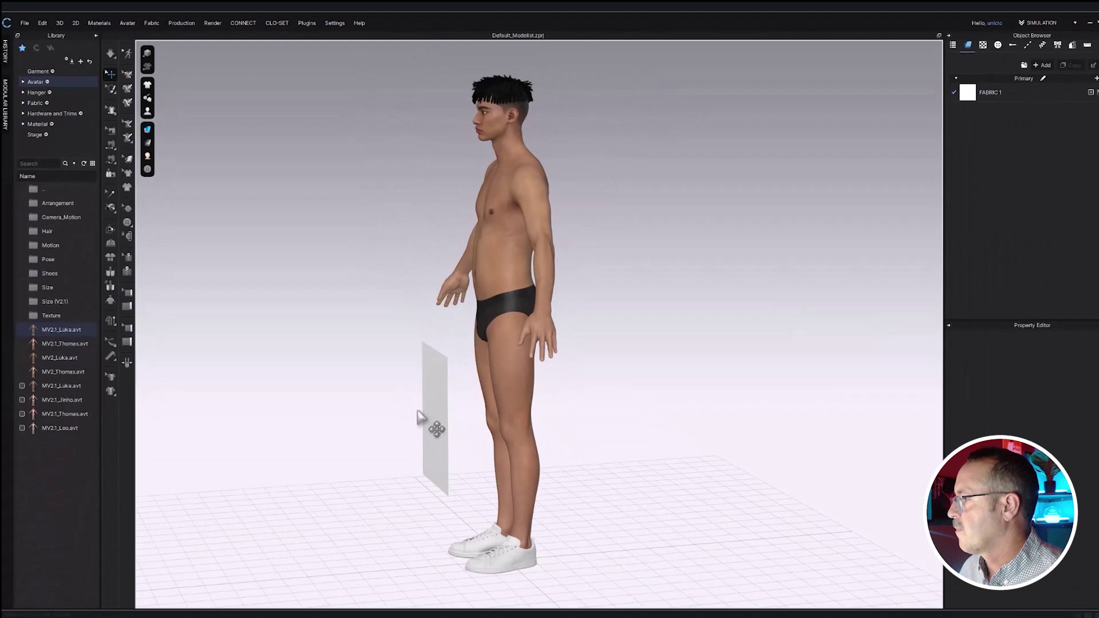
- Select the rectangular pattern and tilt it steeply using the gizmo's rotation rings
left_click(430, 419)
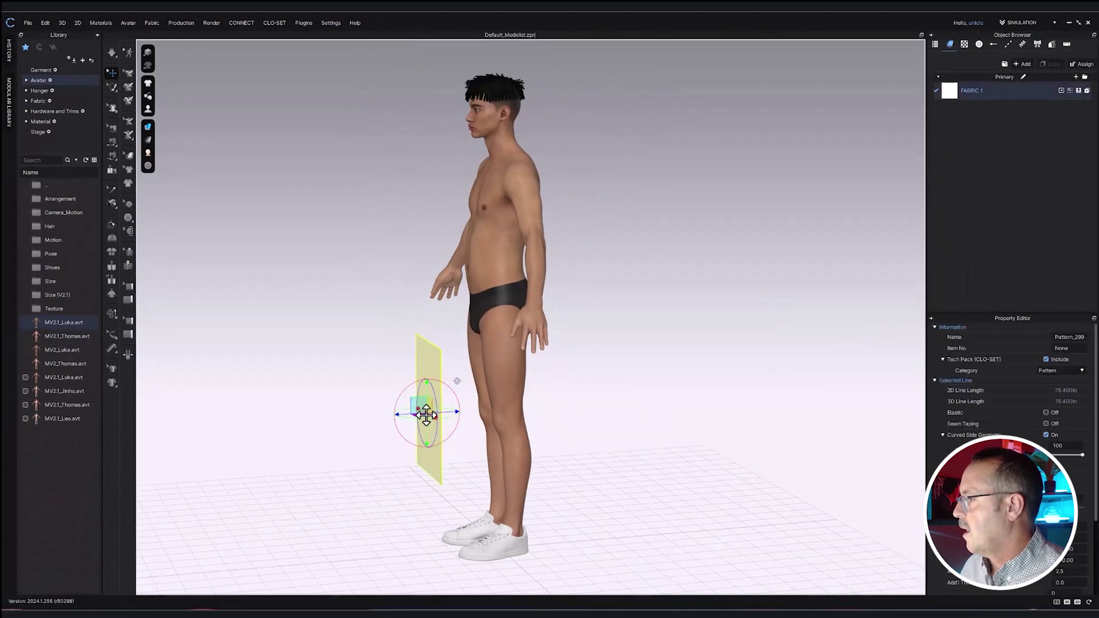
scroll(378, 361, "up", 6)
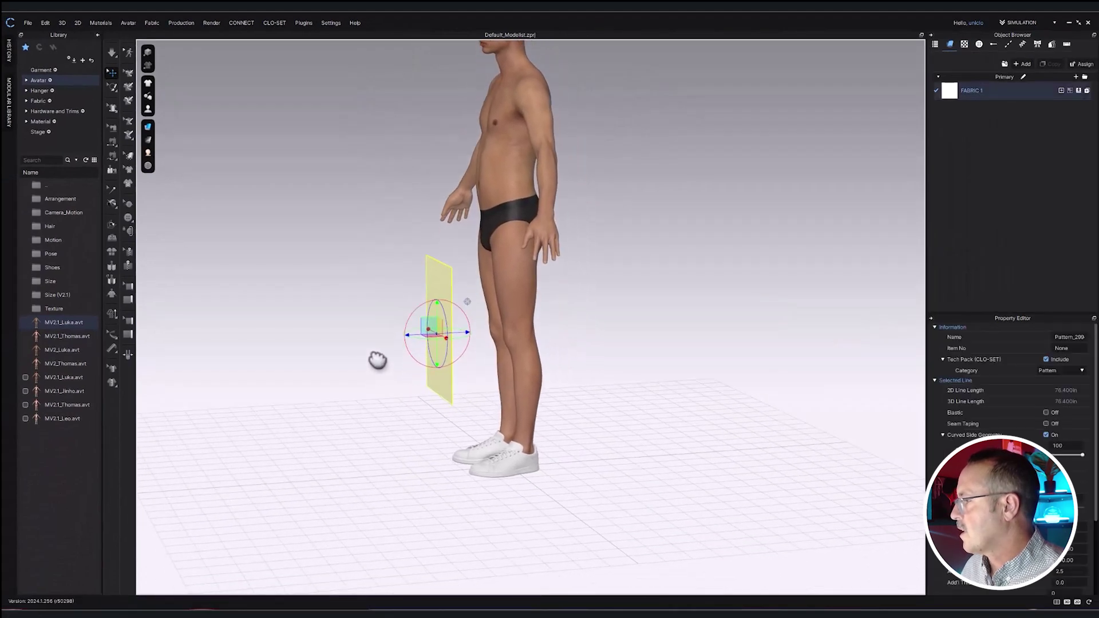
scroll(417, 381, "up", 5)
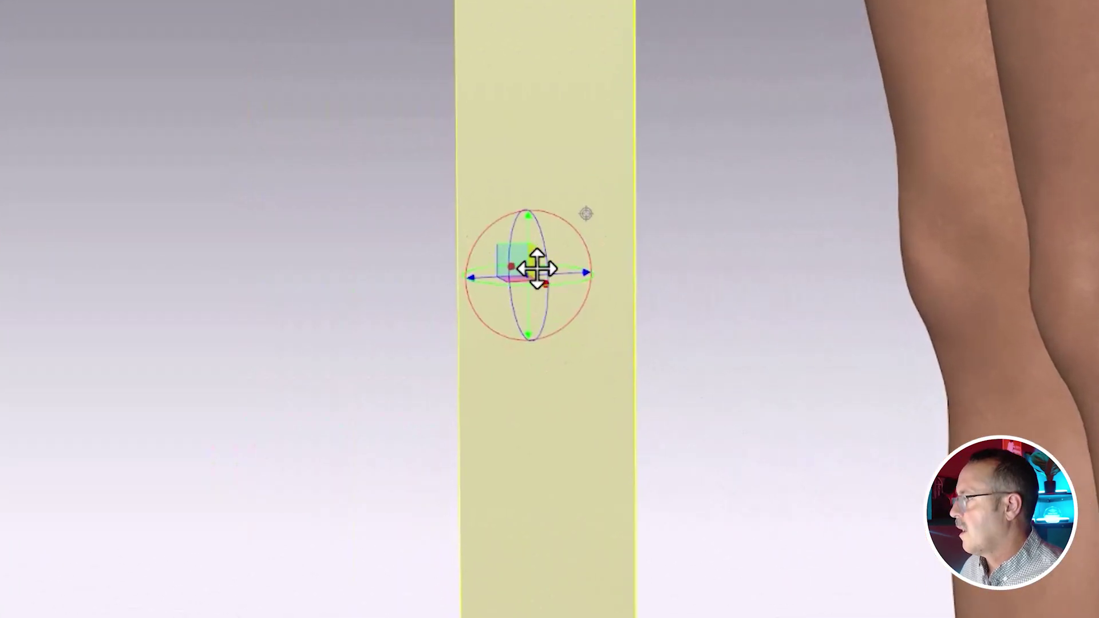
left_click_drag(544, 244, 545, 244)
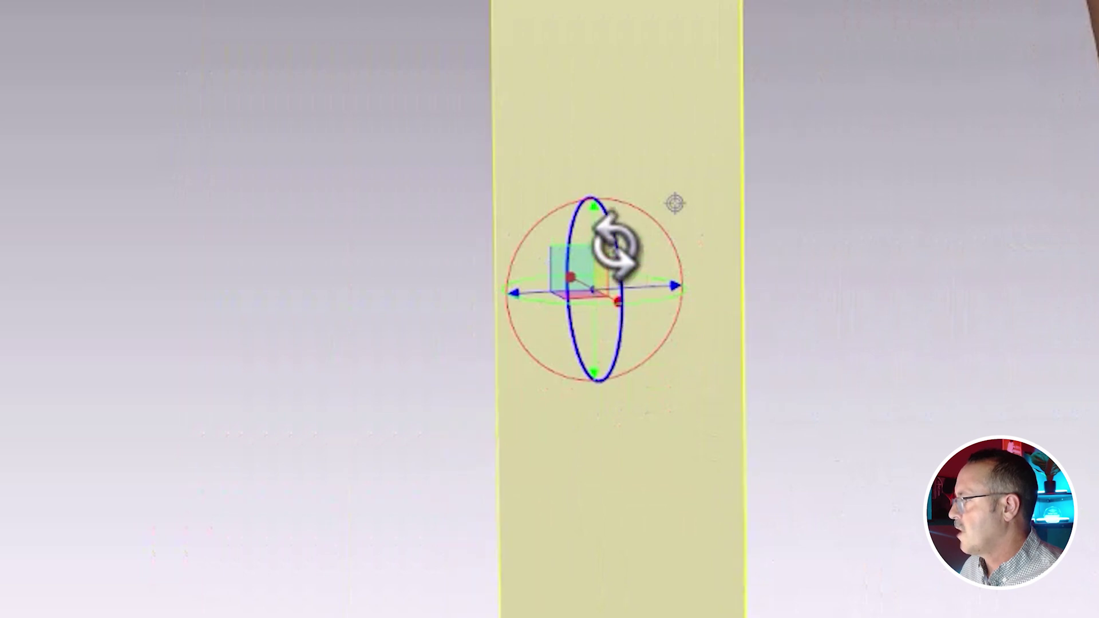
left_click_drag(615, 246, 620, 252)
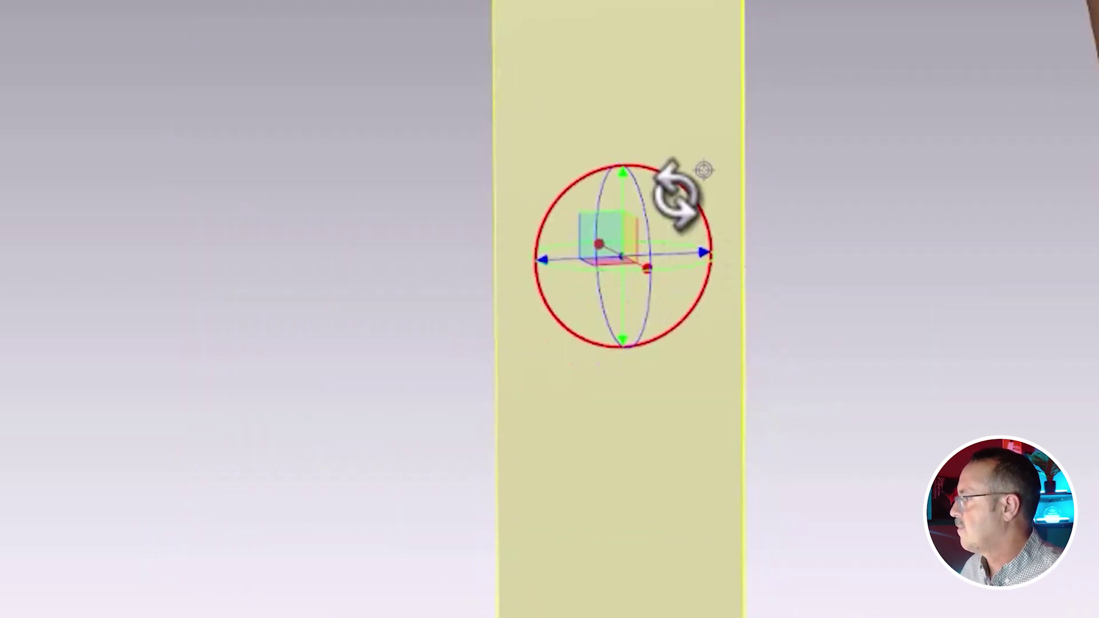
mouse_move(674, 184)
left_mouse_down()
mouse_move(697, 237)
mouse_move(681, 184)
left_mouse_up()
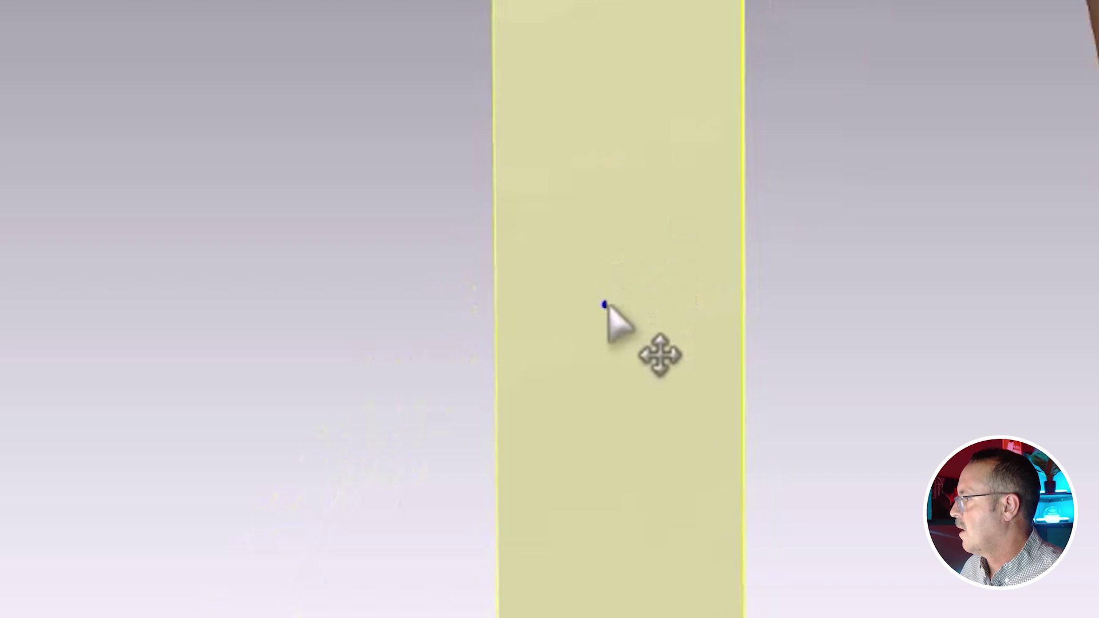
- Move and turn the pattern with the gizmo so it sits beside the avatar's legs
left_click(605, 331)
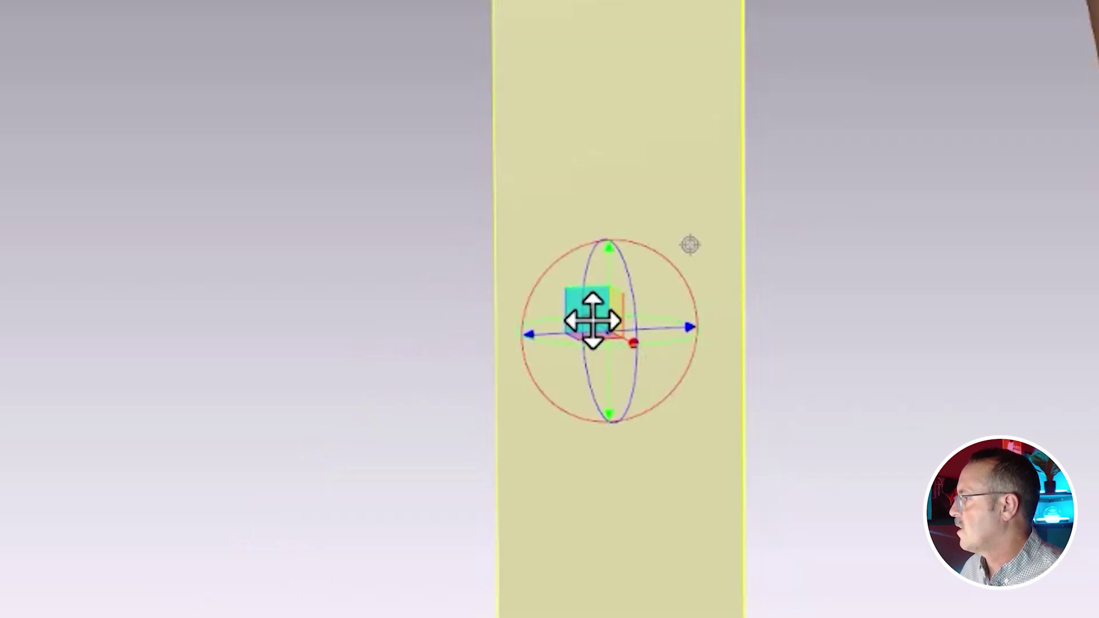
left_click_drag(583, 309, 574, 353)
left_click_drag(630, 429, 724, 515)
left_click_drag(585, 358, 901, 421)
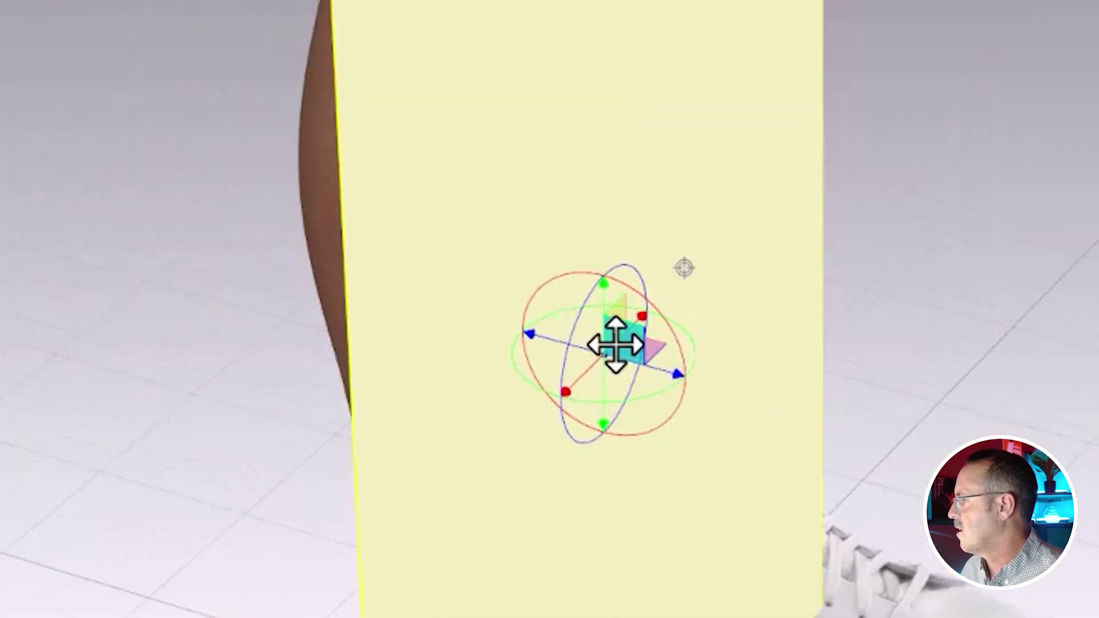
right_click_drag(630, 339, 423, 216)
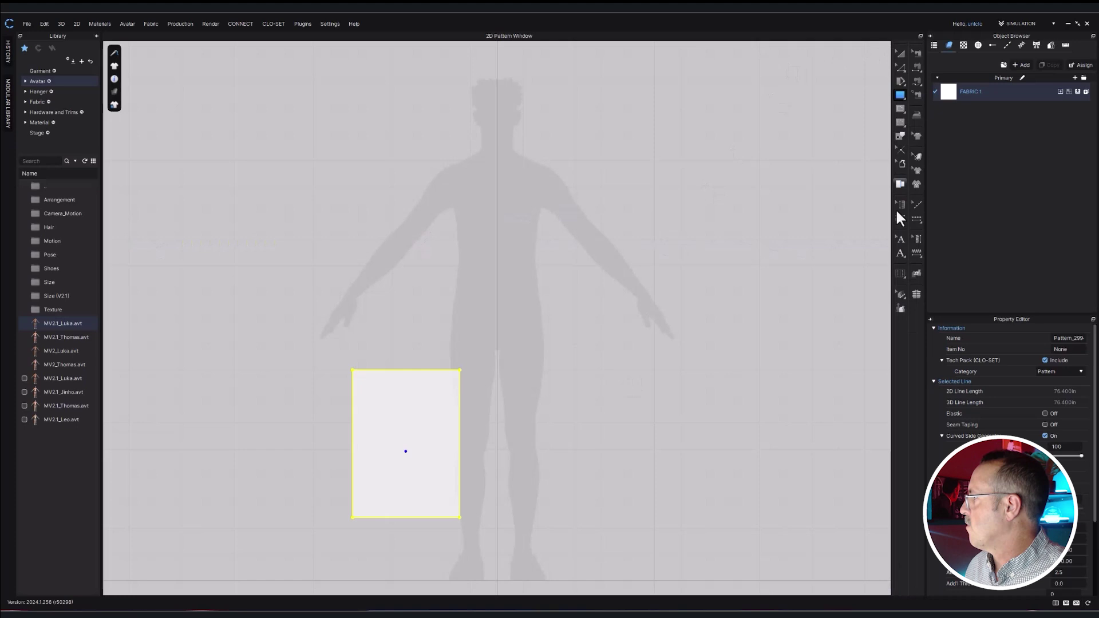
- Scale the rectangle pattern larger with Transform Pattern, then make it narrower
left_click(902, 54)
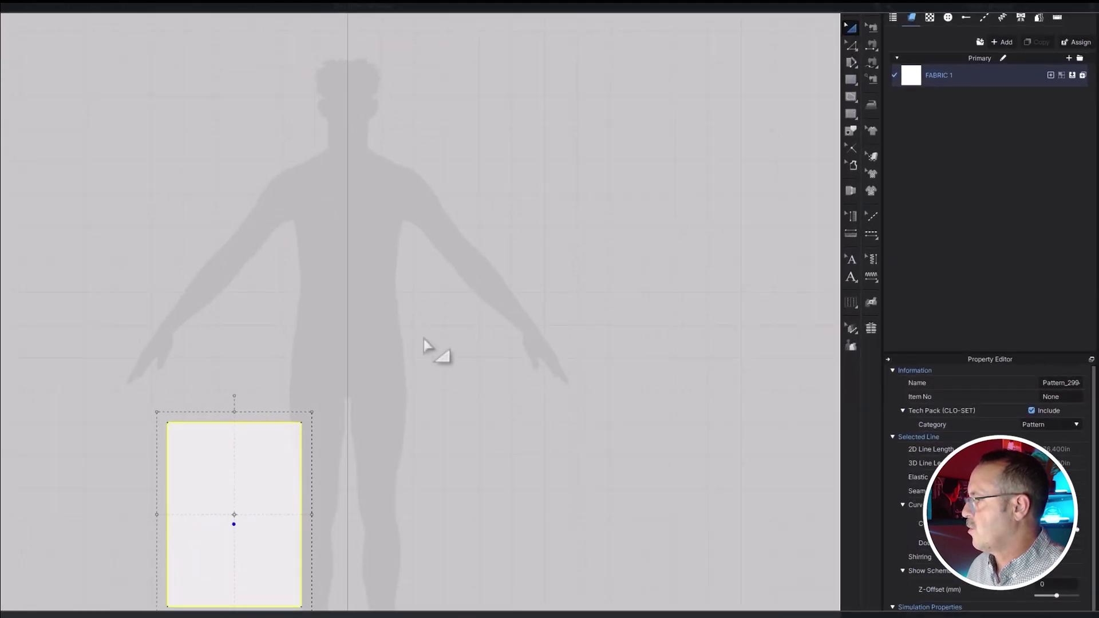
left_click_drag(312, 412, 405, 319)
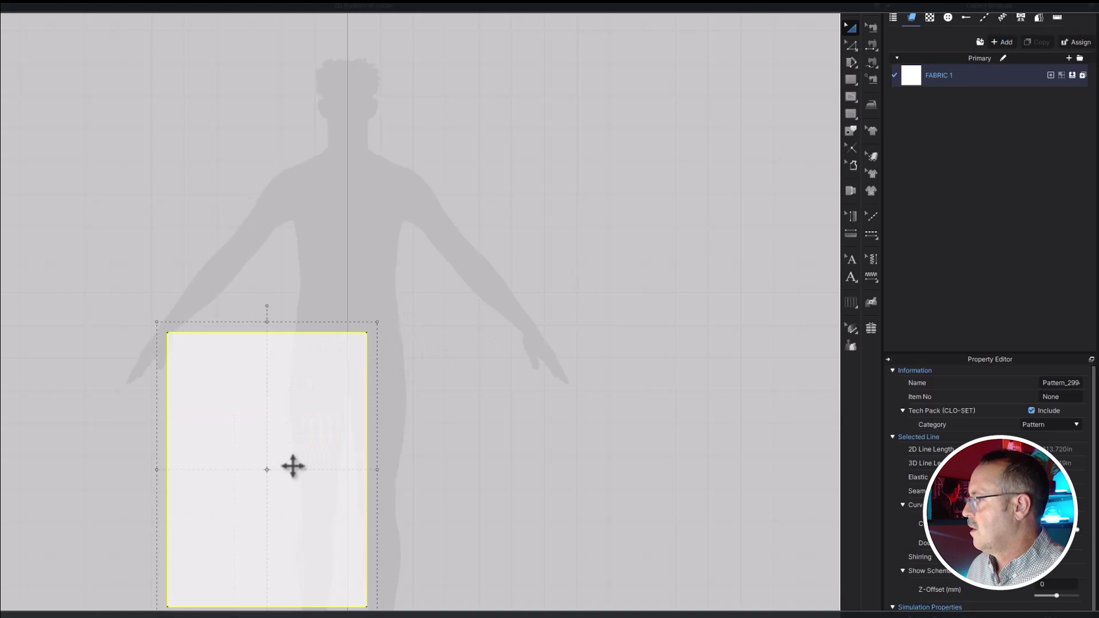
left_click_drag(377, 469, 339, 469)
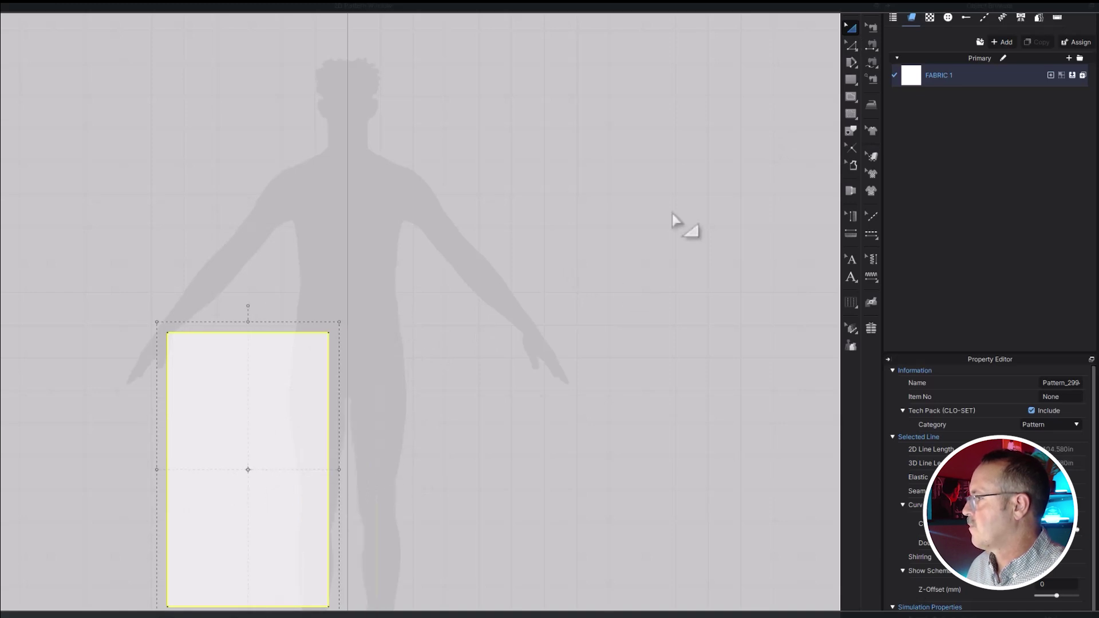
- Nudge the top-right corner point inward to a 90.6° angle, then pick a drawing shape
left_click(853, 45)
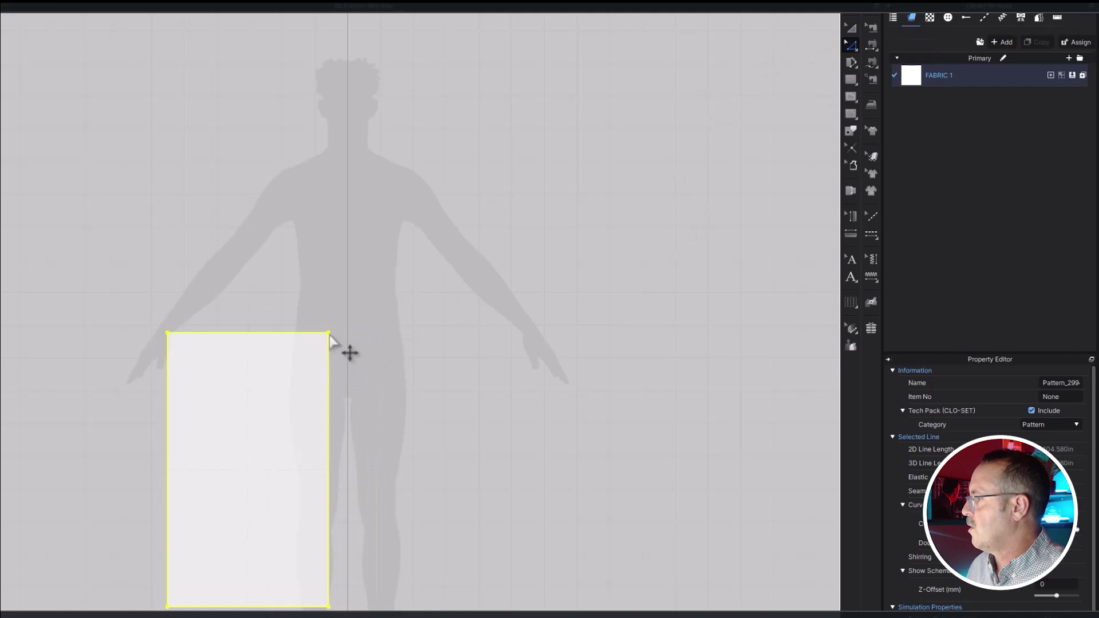
mouse_move(328, 333)
left_mouse_down()
mouse_move(302, 359)
mouse_move(355, 327)
mouse_move(326, 332)
left_mouse_up()
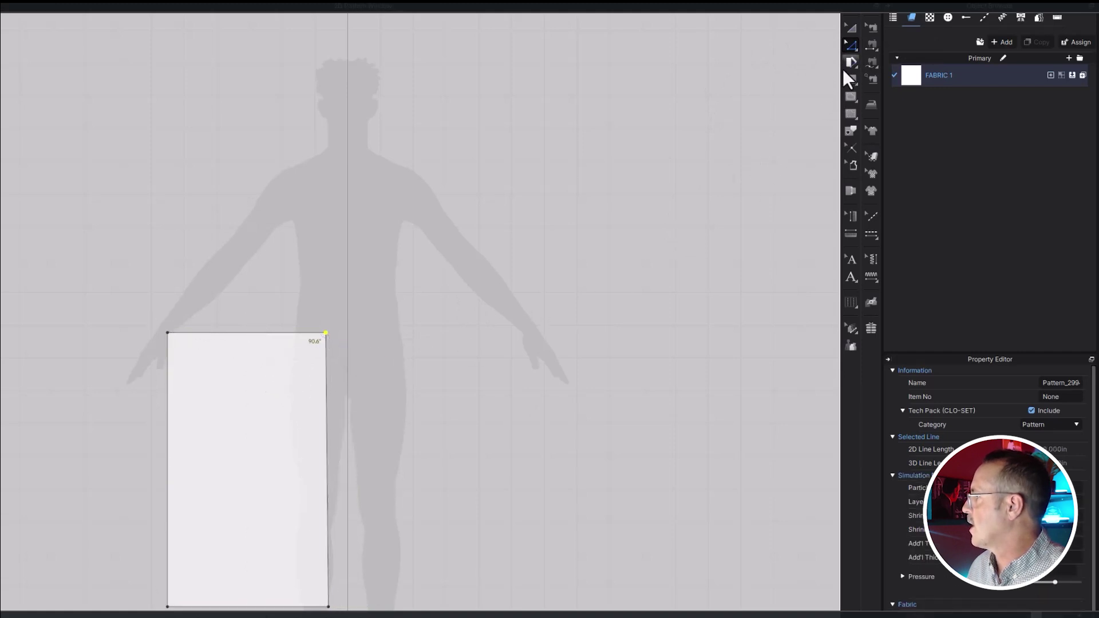
left_click(853, 78)
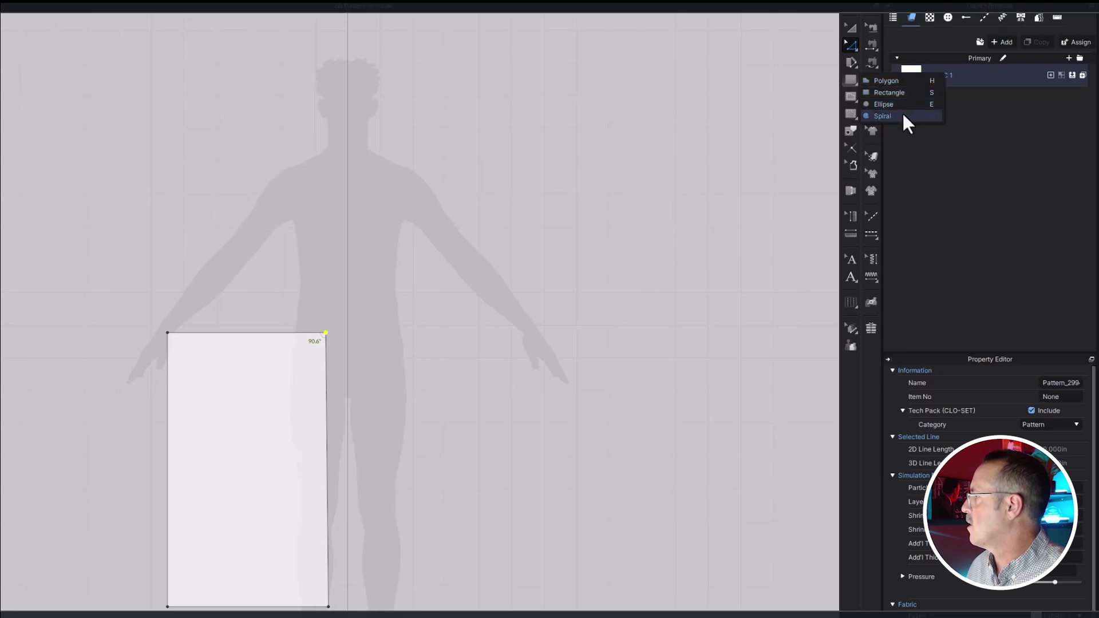
left_click(884, 105)
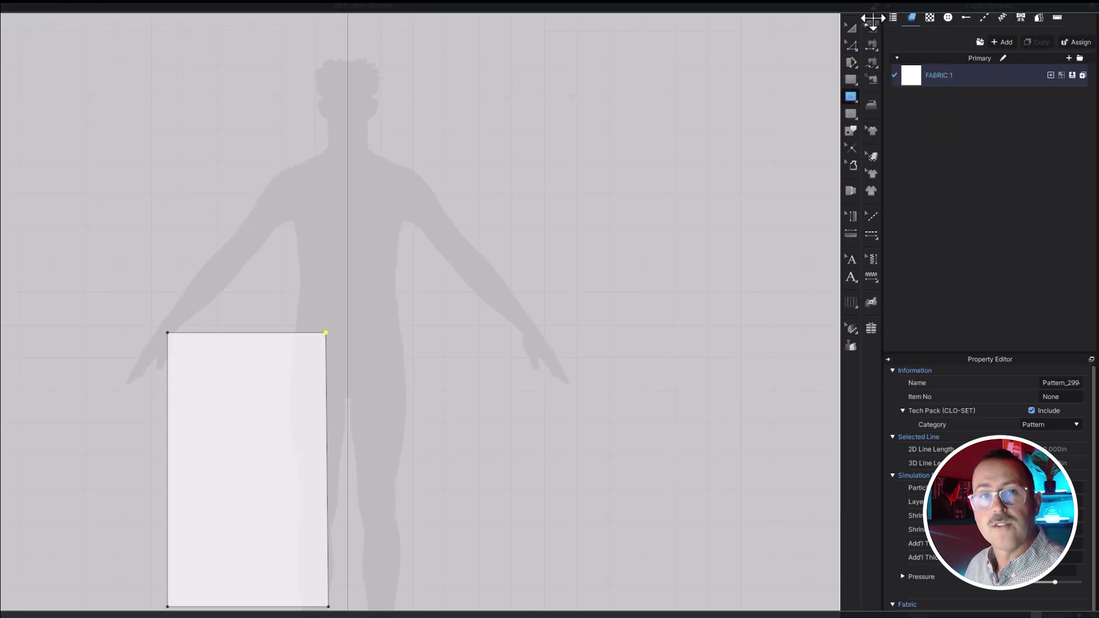